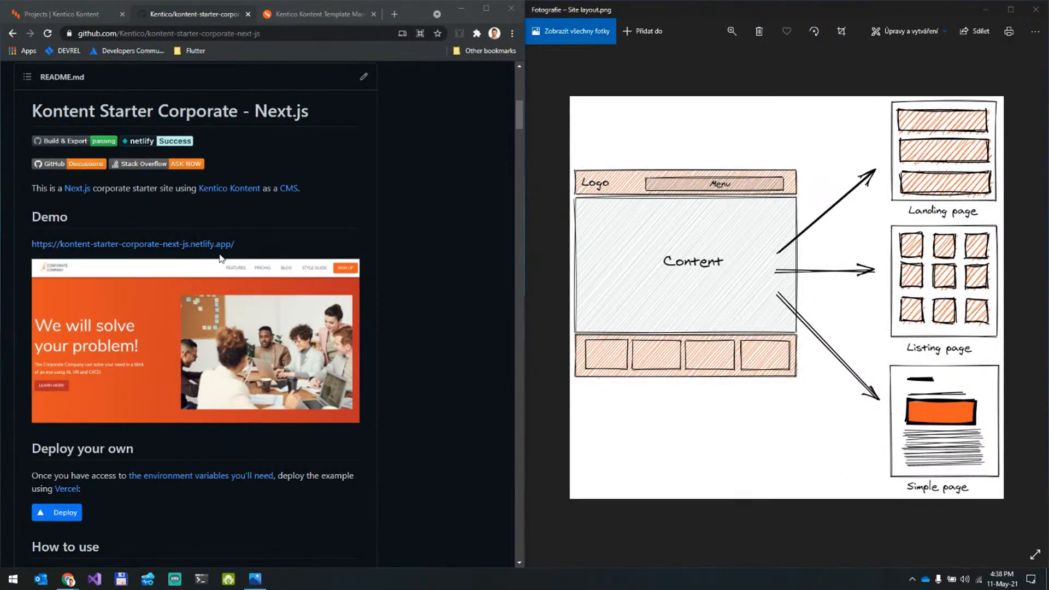
# Read through the starter repository's README, examining the demo, usage, environment variable, Kontent project setup and content model sections
pyautogui.scroll(4, 402, 290)
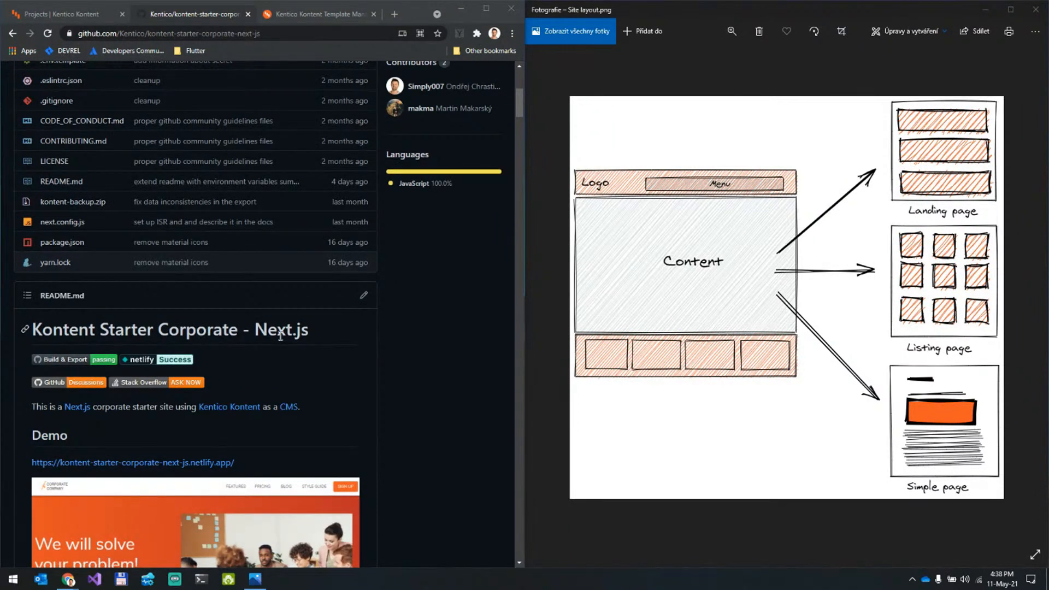
pyautogui.scroll(-3, 303, 328)
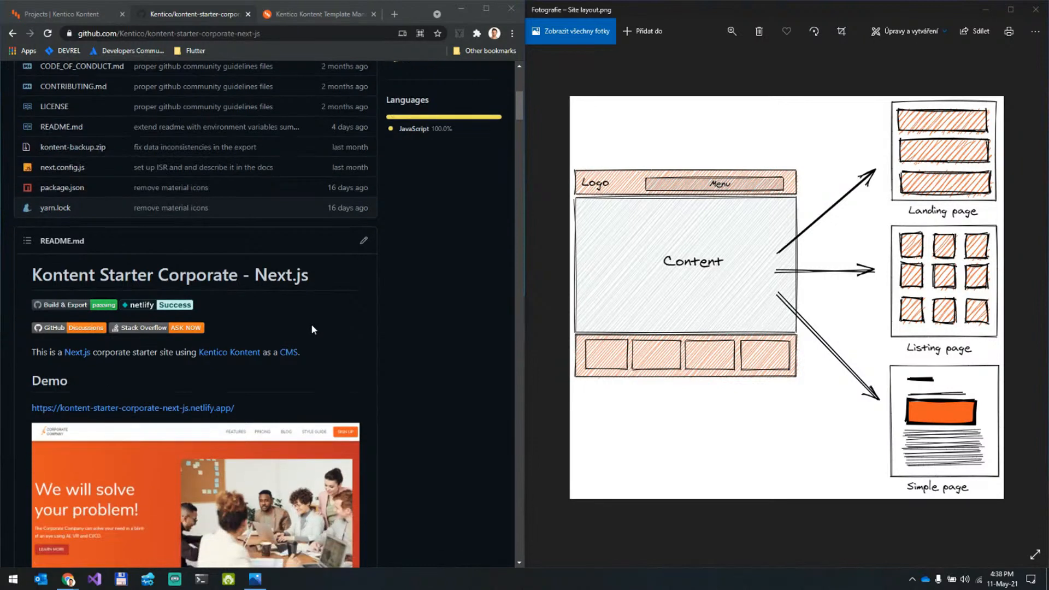
pyautogui.scroll(4, 352, 320)
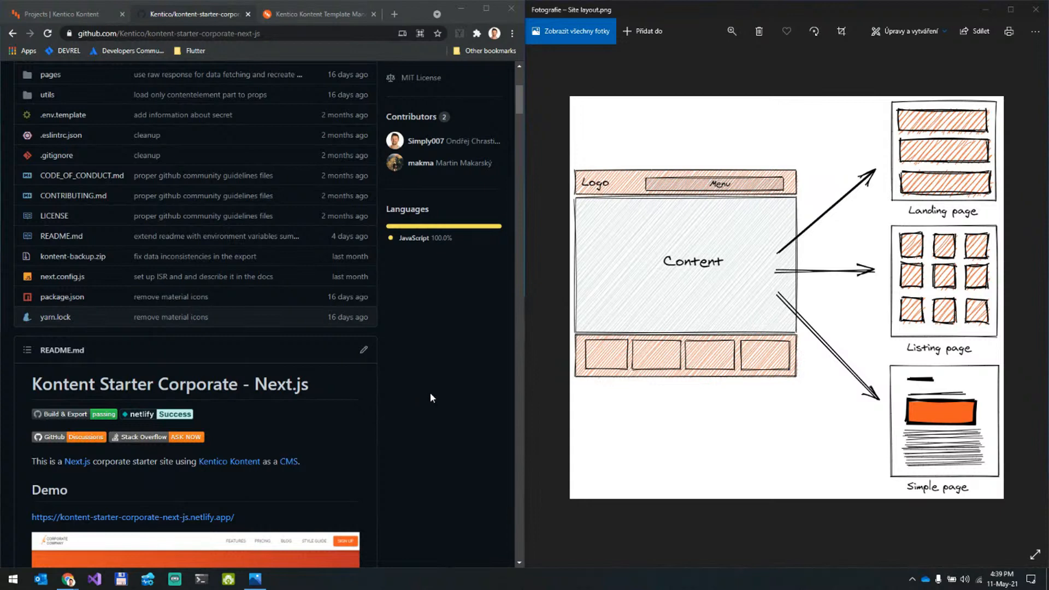
pyautogui.scroll(-2, 430, 393)
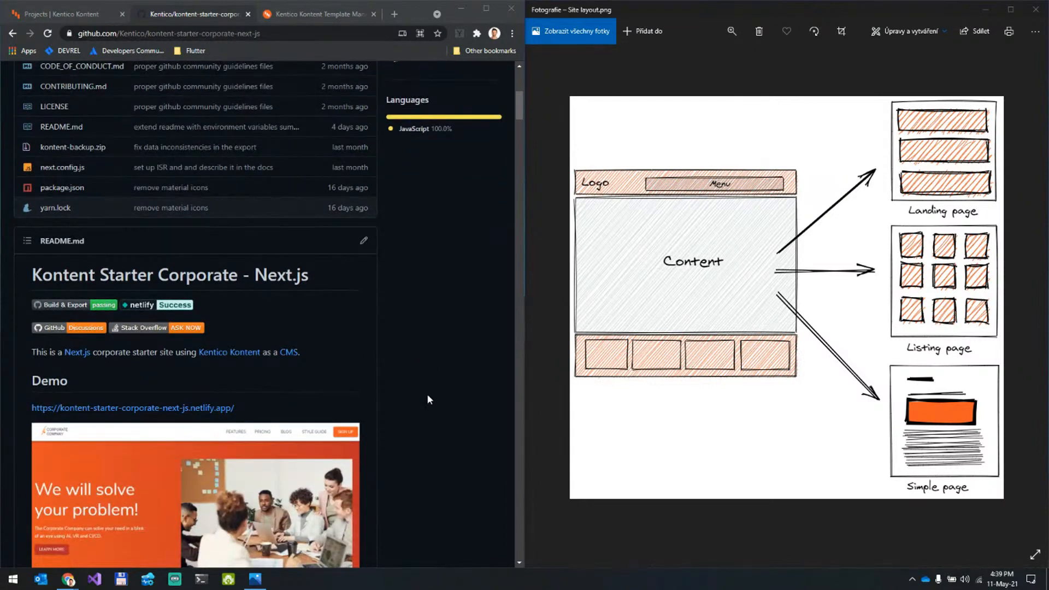
pyautogui.scroll(-7, 444, 383)
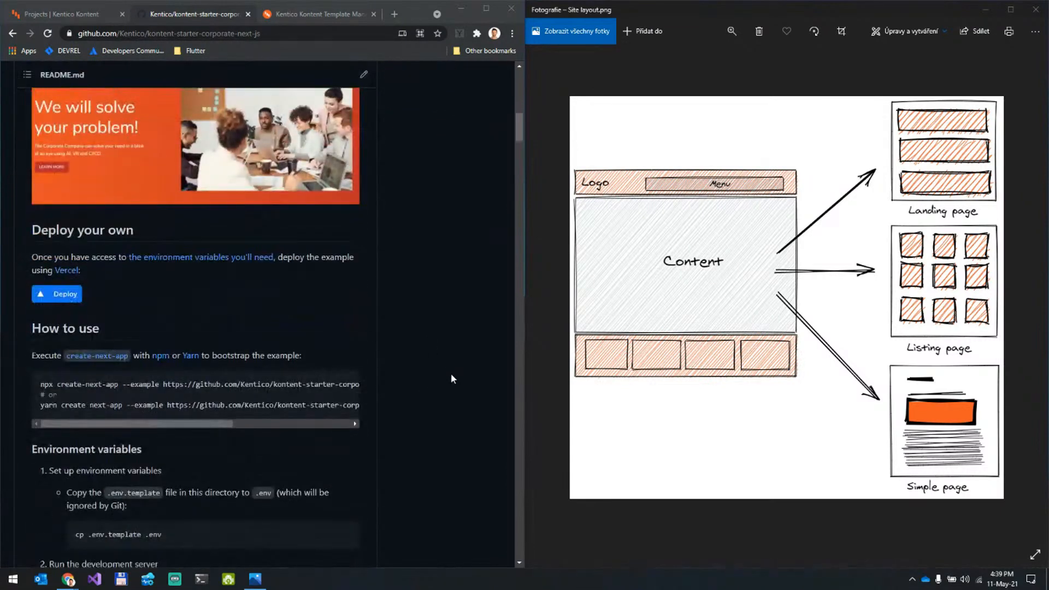
pyautogui.scroll(-4, 142, 376)
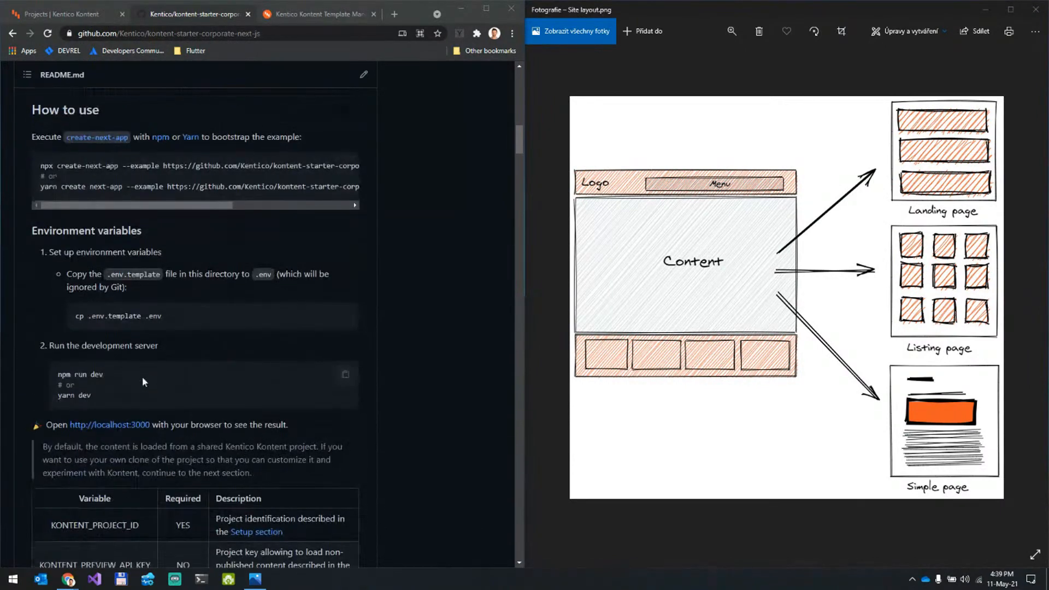
pyautogui.scroll(-7, 146, 374)
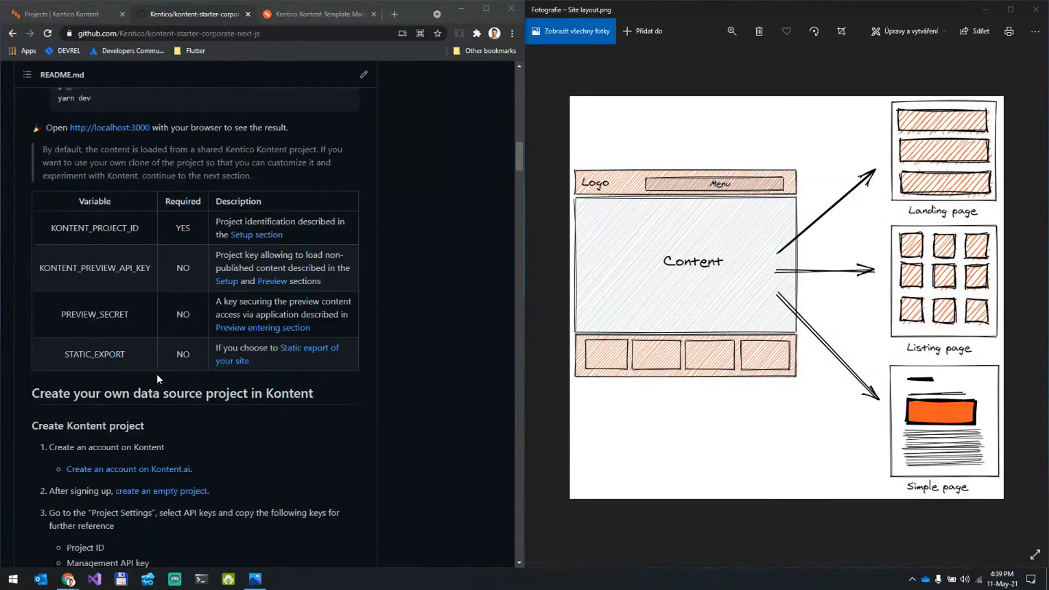
pyautogui.scroll(-7, 157, 377)
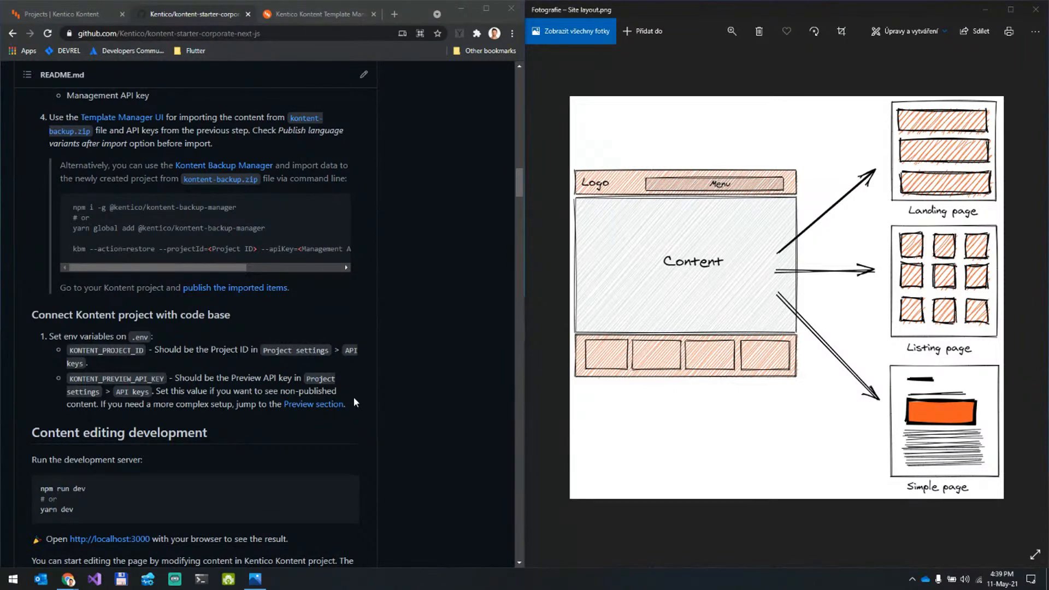
pyautogui.scroll(-5, 353, 397)
pyautogui.scroll(-3, 354, 398)
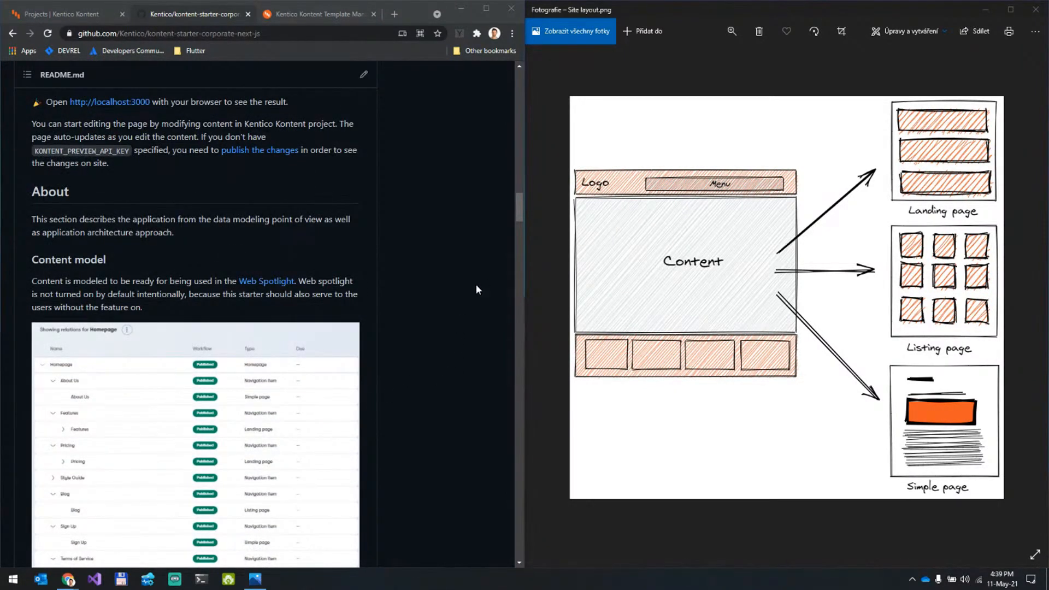
pyautogui.scroll(7, 461, 309)
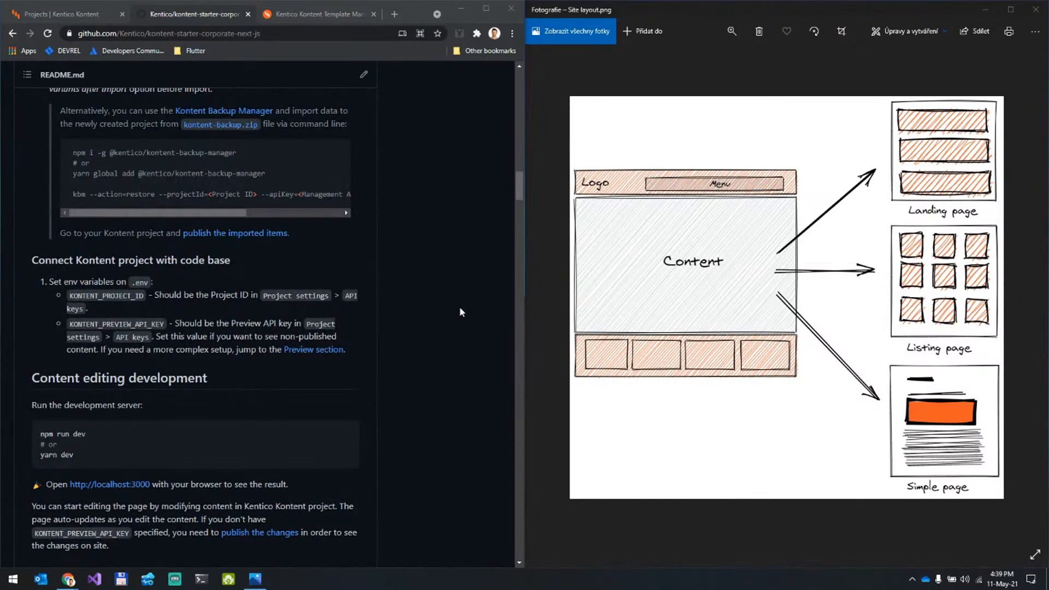
pyautogui.scroll(9, 460, 312)
pyautogui.scroll(3, 458, 326)
pyautogui.scroll(4, 458, 325)
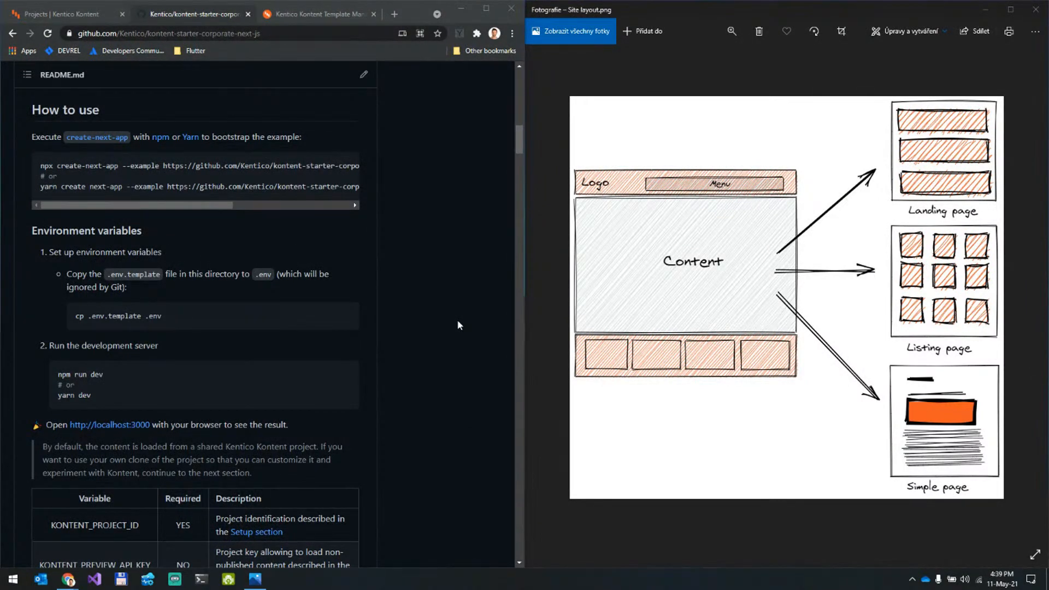
pyautogui.scroll(5, 434, 352)
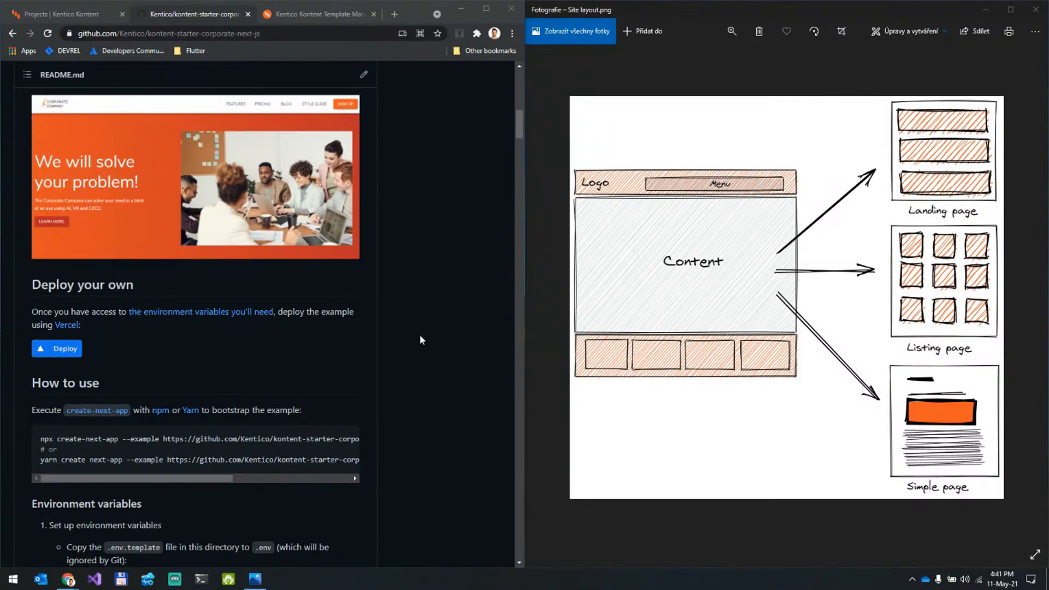
# Create an empty Kentico Kontent project named my-next-business in the Netherlands data center
pyautogui.click(65, 14)
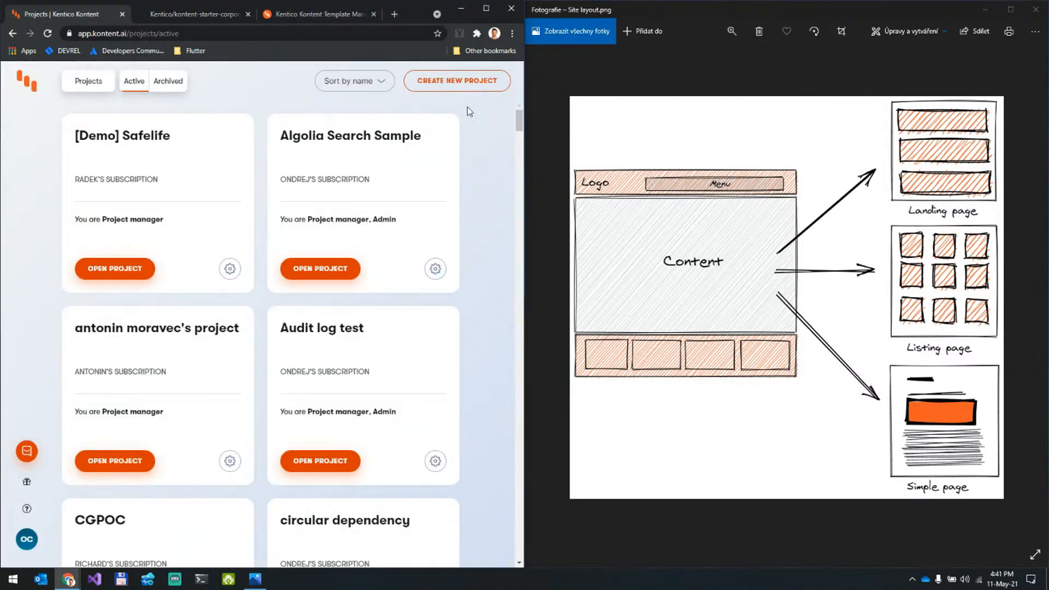
pyautogui.click(461, 86)
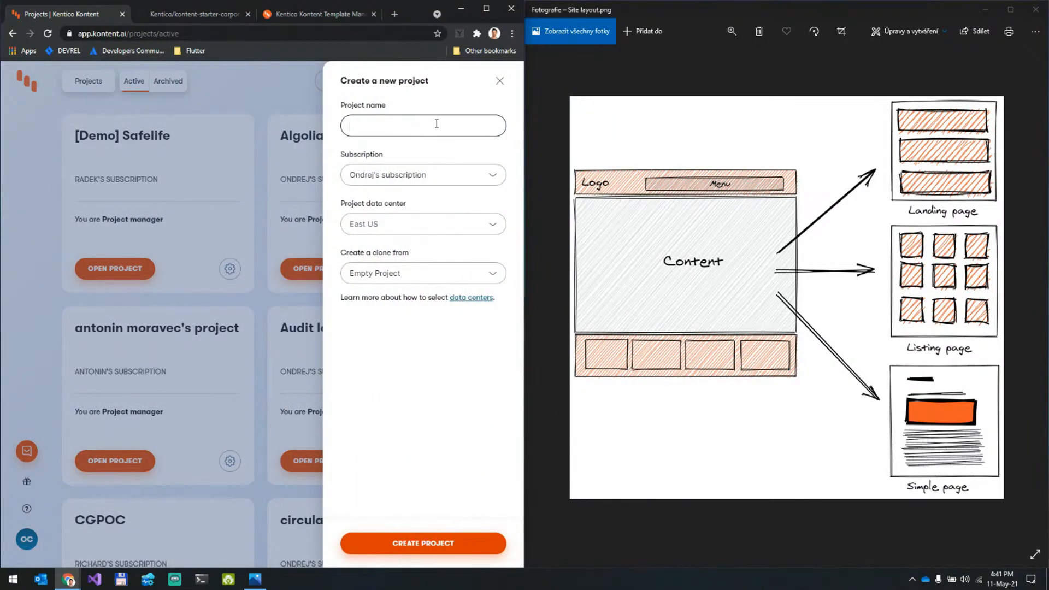
pyautogui.write('ny-ne')
pyautogui.press('BackSpace')
pyautogui.write('m')
pyautogui.click(397, 228)
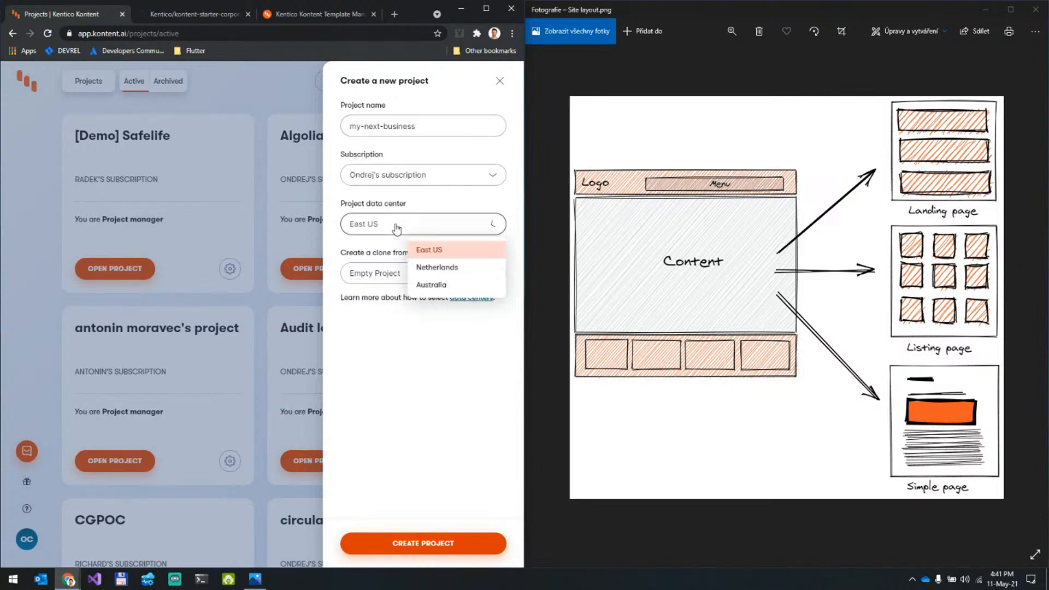
pyautogui.click(429, 267)
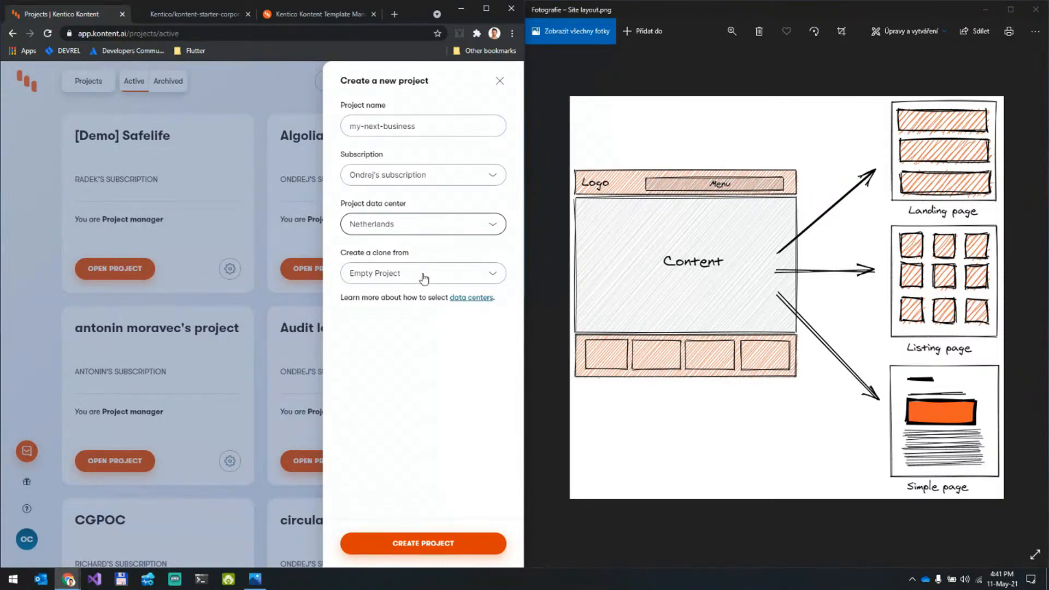
pyautogui.click(414, 547)
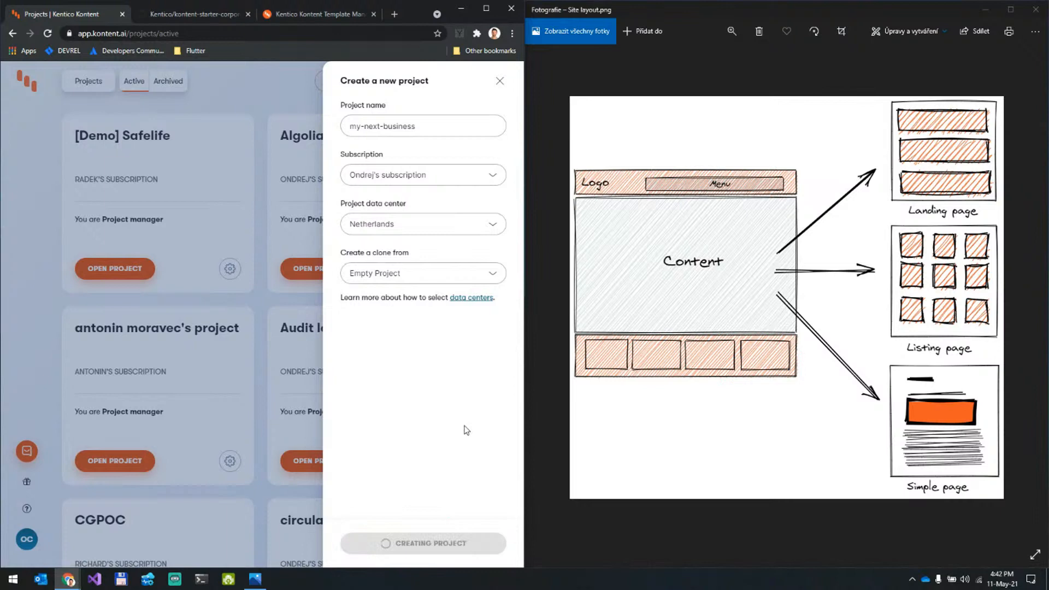
# Download kontent-backup.zip from the starter's GitHub repository and save it to the Desktop
pyautogui.click(176, 7)
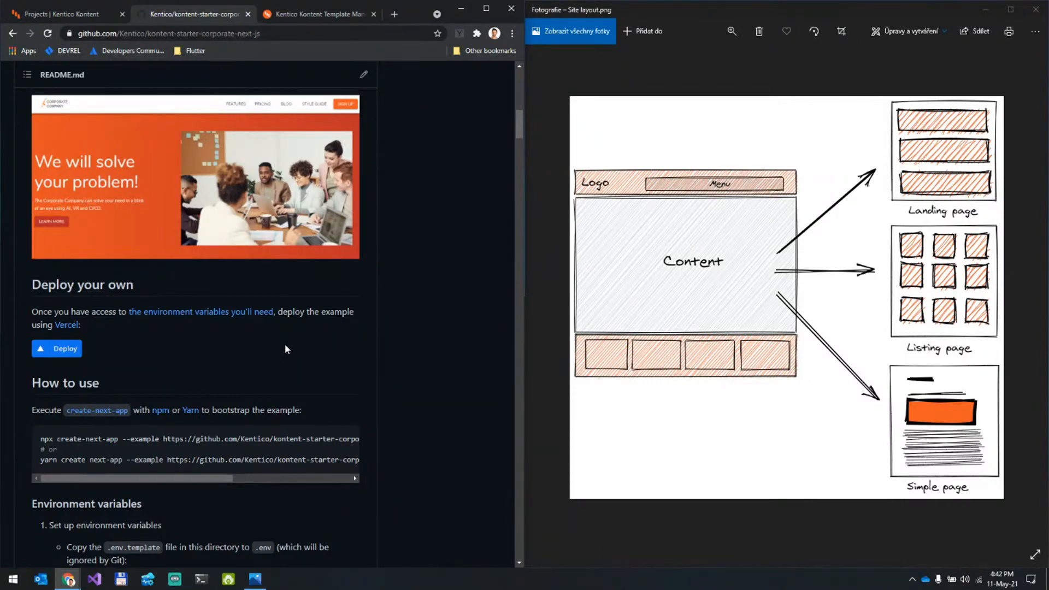
pyautogui.scroll(-5, 320, 405)
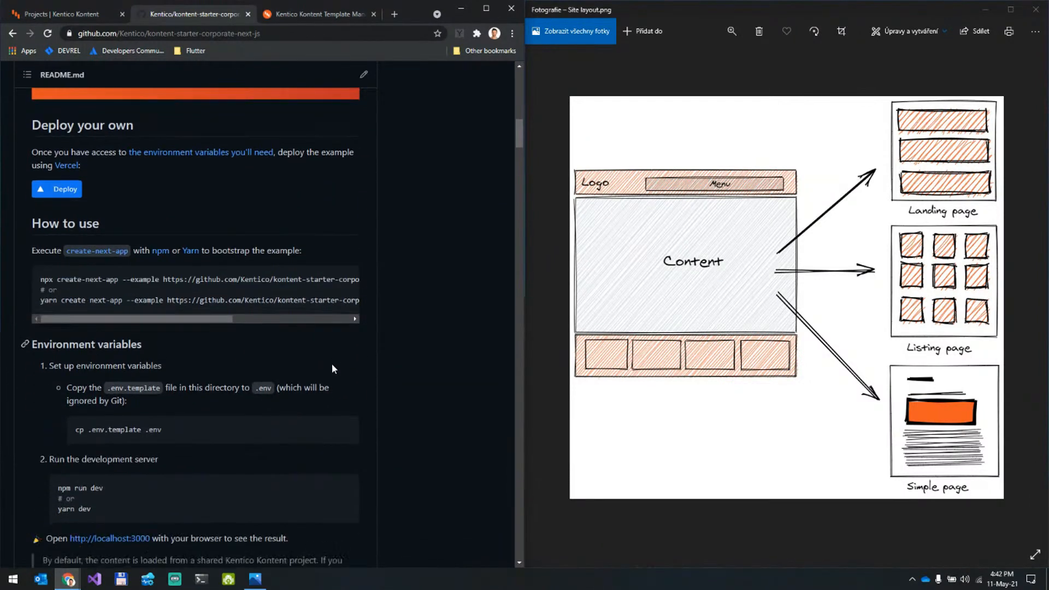
pyautogui.scroll(-9, 284, 283)
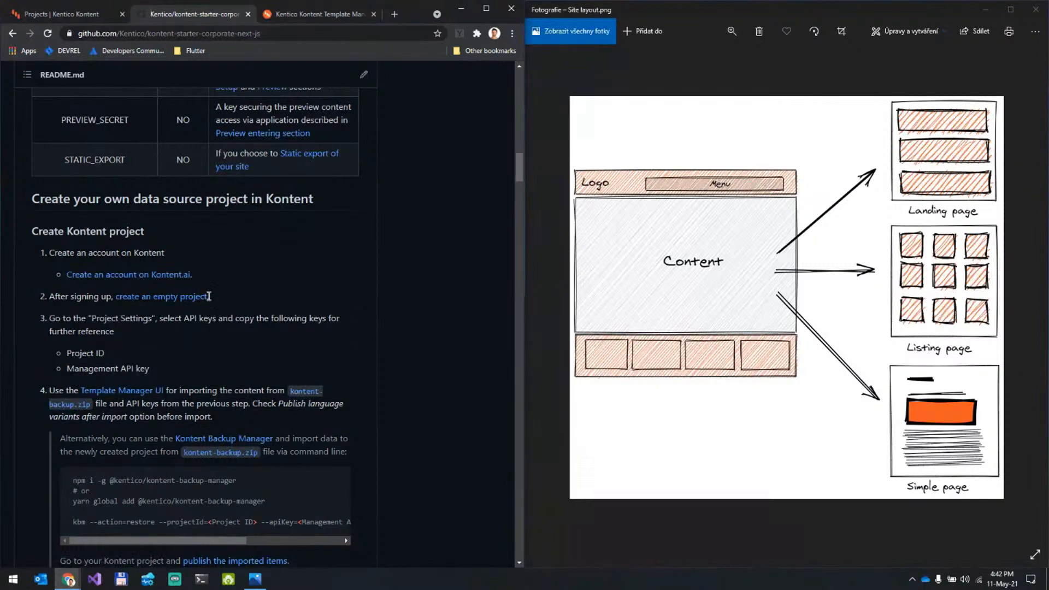
pyautogui.scroll(-1, 156, 339)
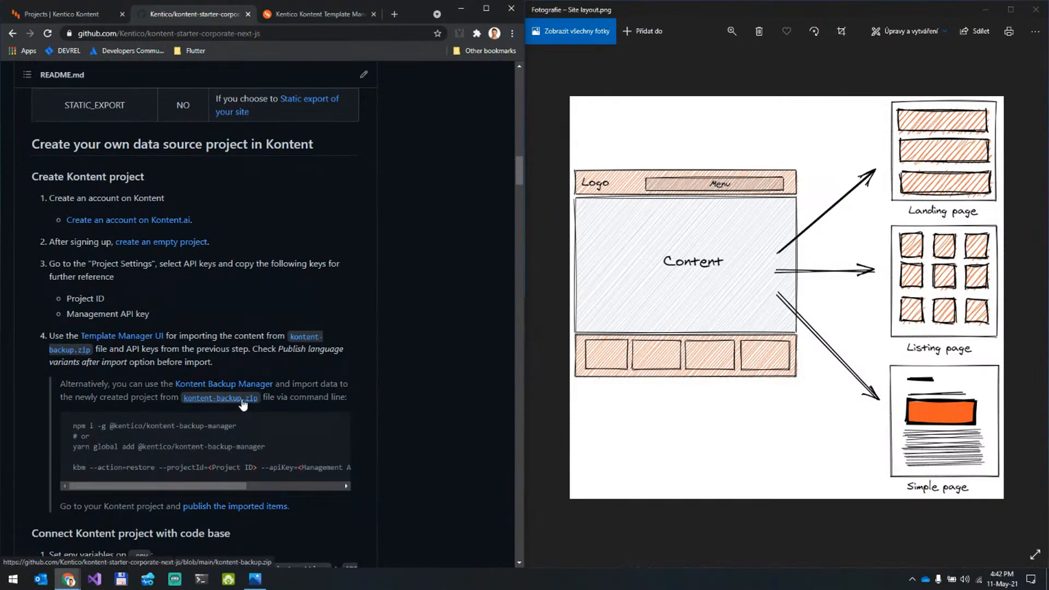
pyautogui.click(229, 403)
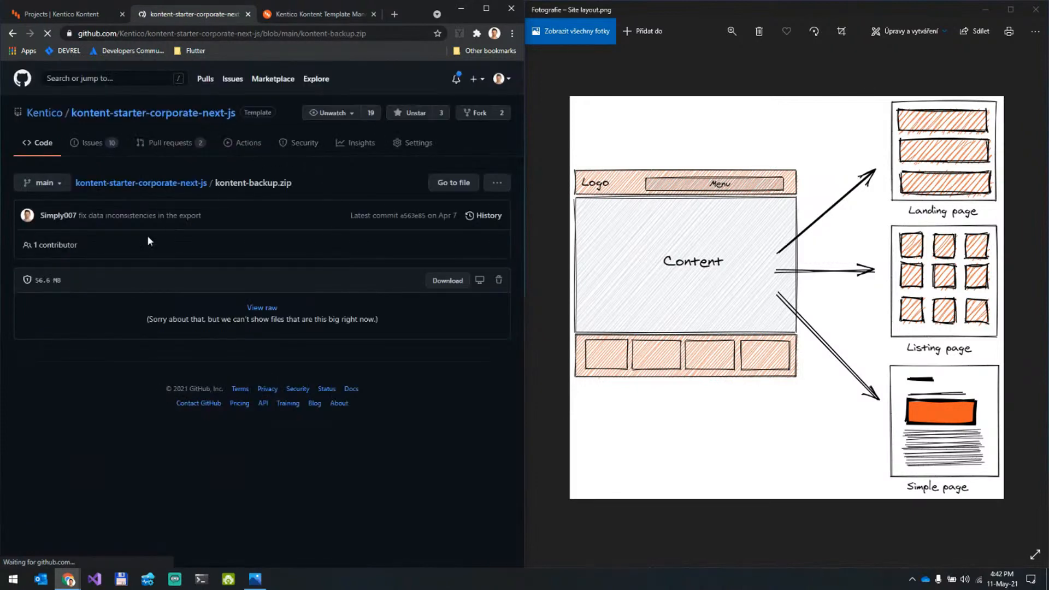
pyautogui.click(448, 283)
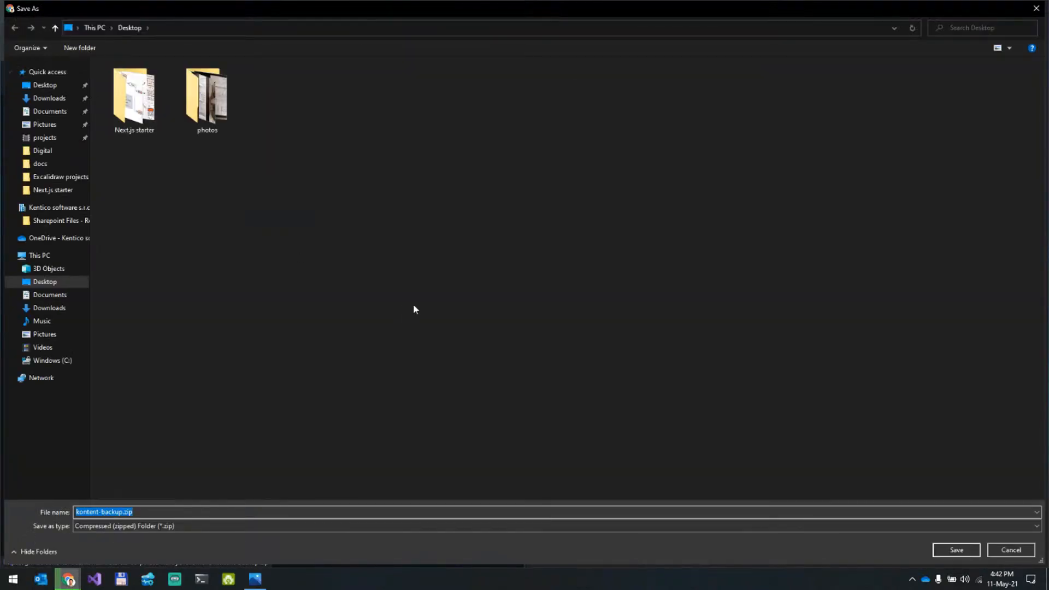
pyautogui.click(956, 551)
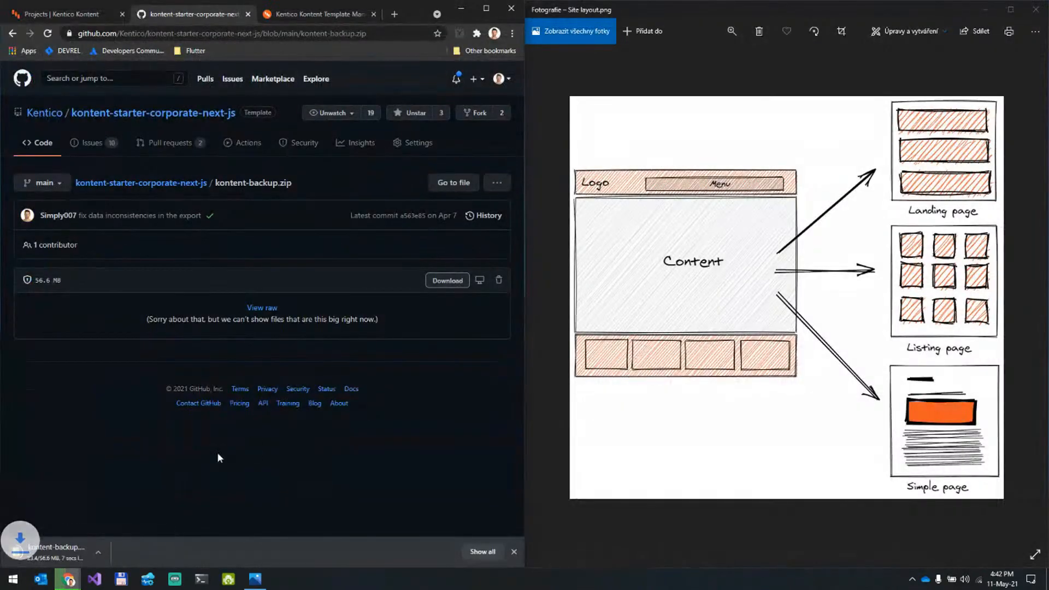